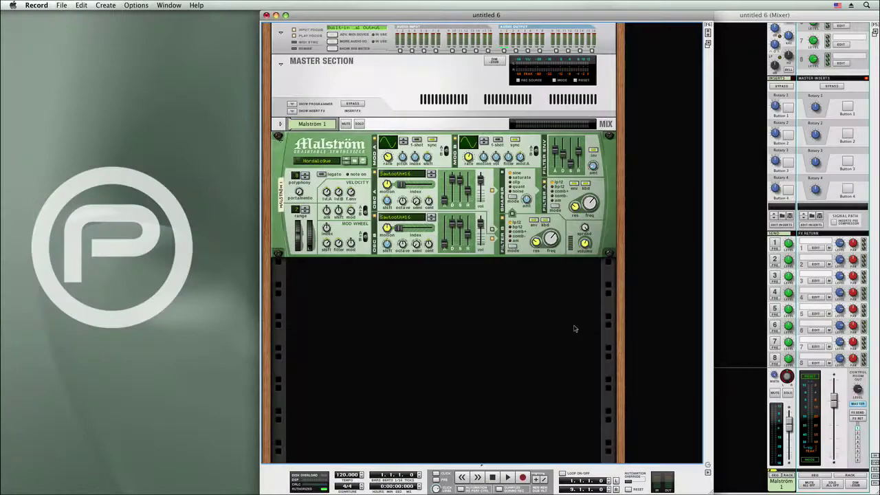
Wrap the Malström in a new Combinator using its Combine command
right_click(607, 233)
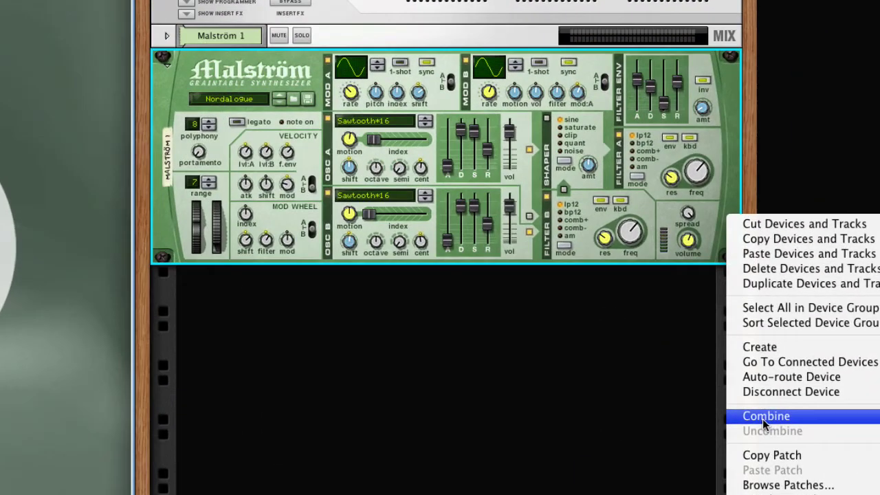
click(763, 416)
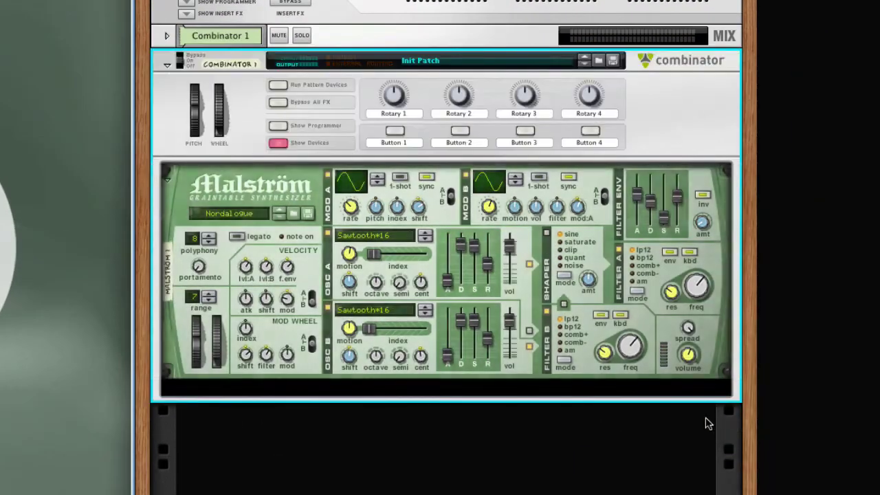
In the Combinator programmer, route Rotary 1 to Malström 1's Filter A Freq
click(282, 125)
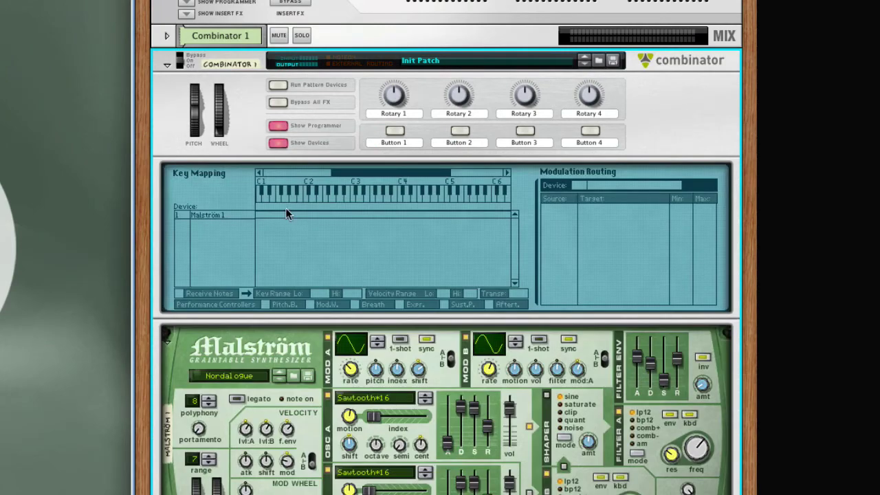
click(227, 216)
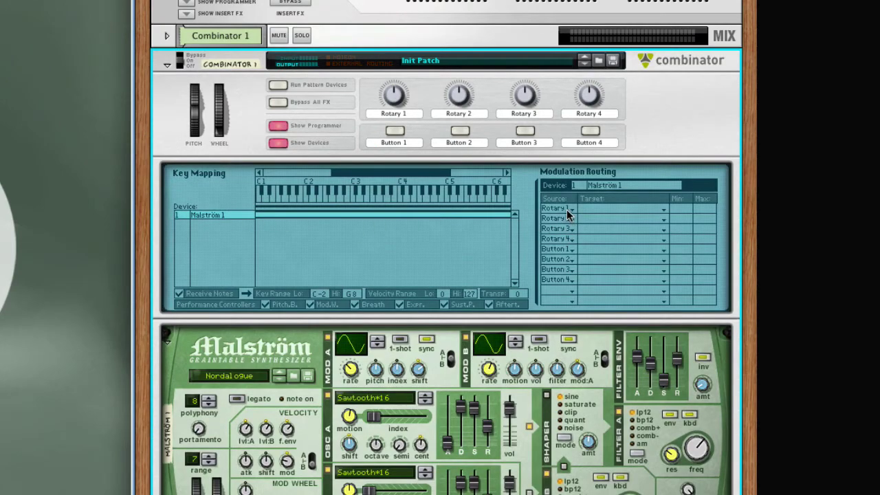
click(595, 209)
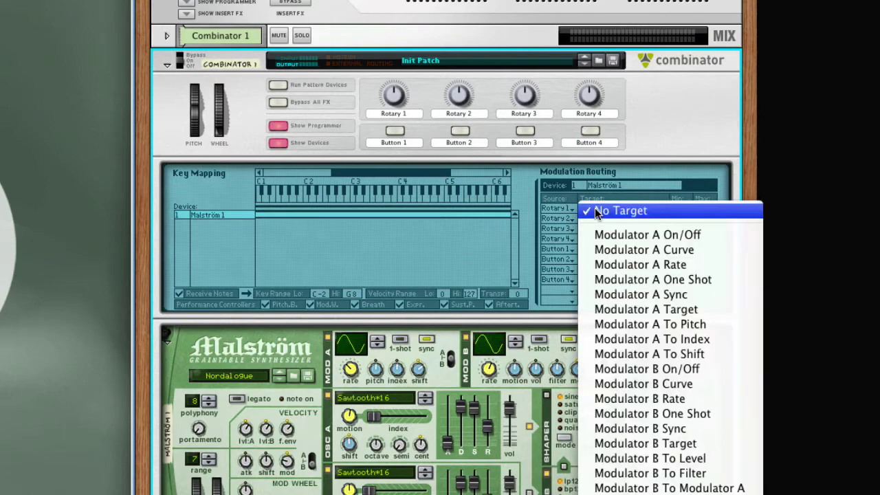
scroll(596, 213, down, 15)
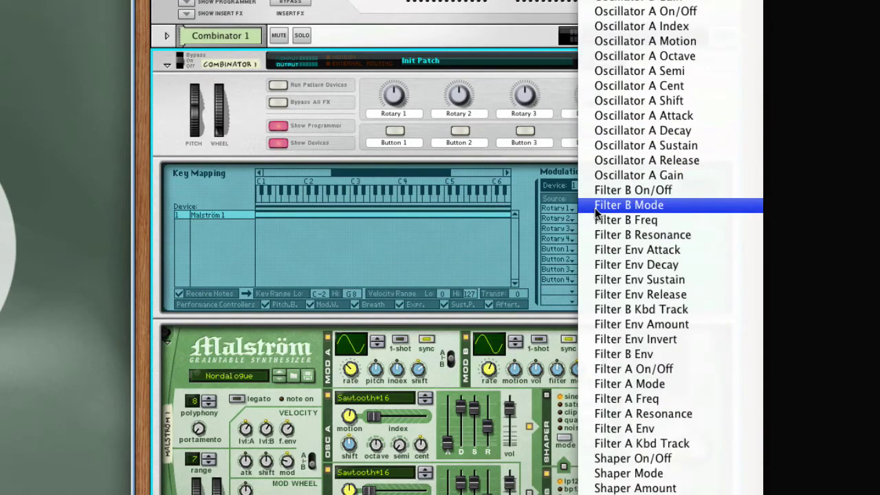
click(628, 398)
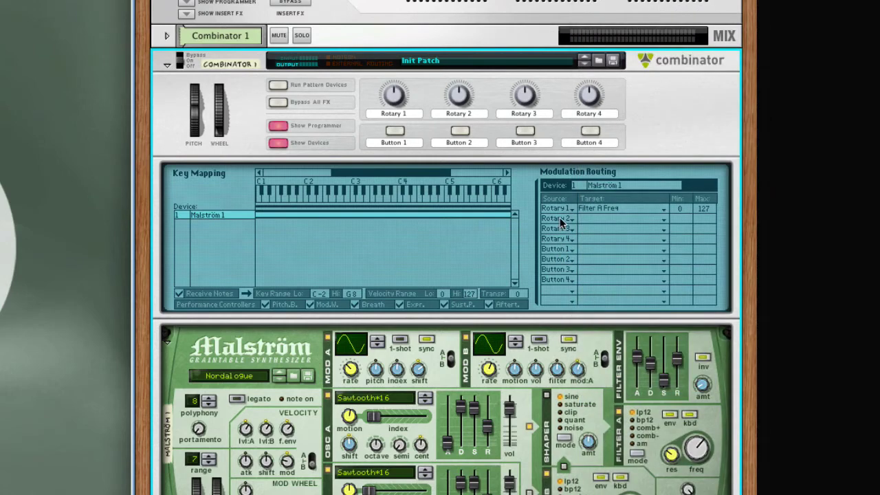
Add a second routing row sourced from Rotary 1 and start choosing its target
click(560, 218)
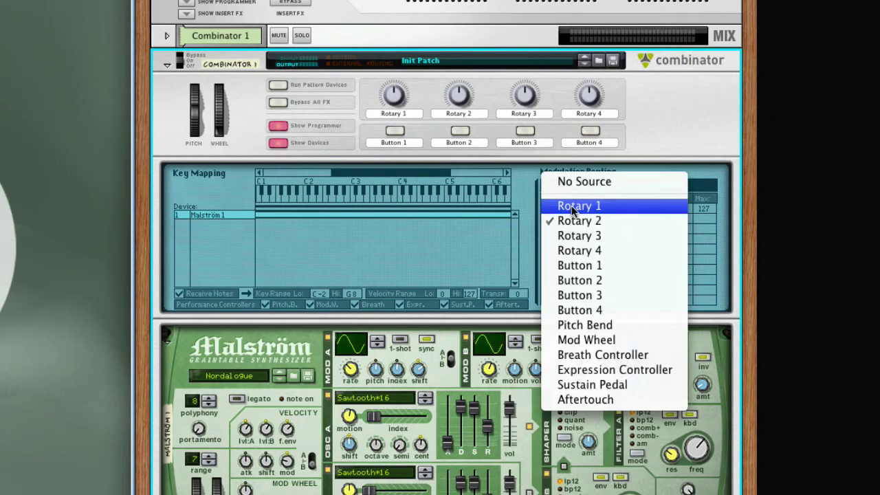
click(572, 206)
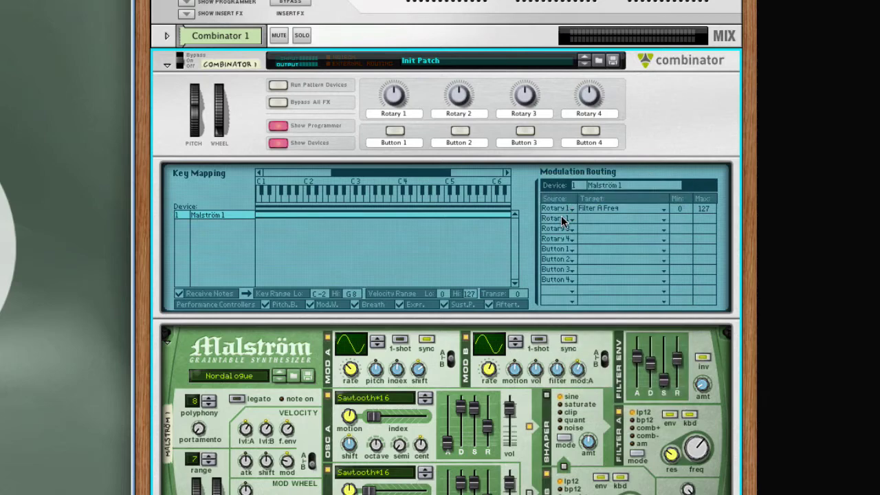
click(609, 219)
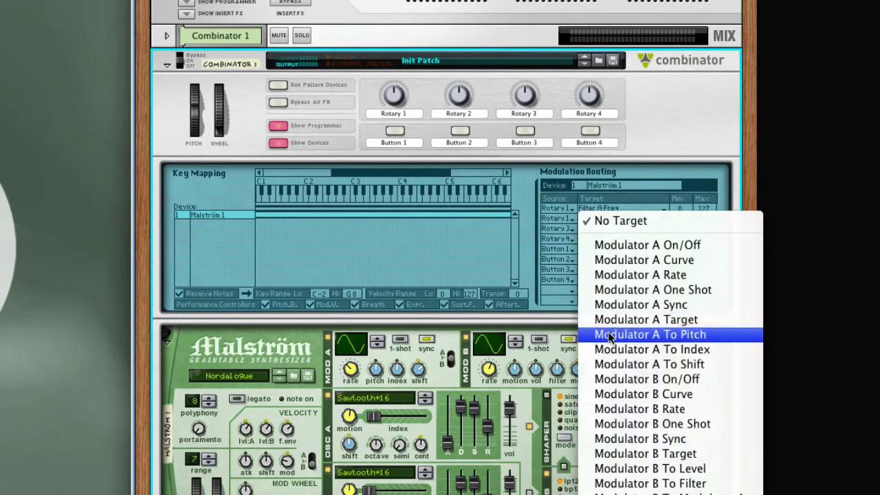
scroll(608, 331, down, 5)
scroll(608, 332, down, 10)
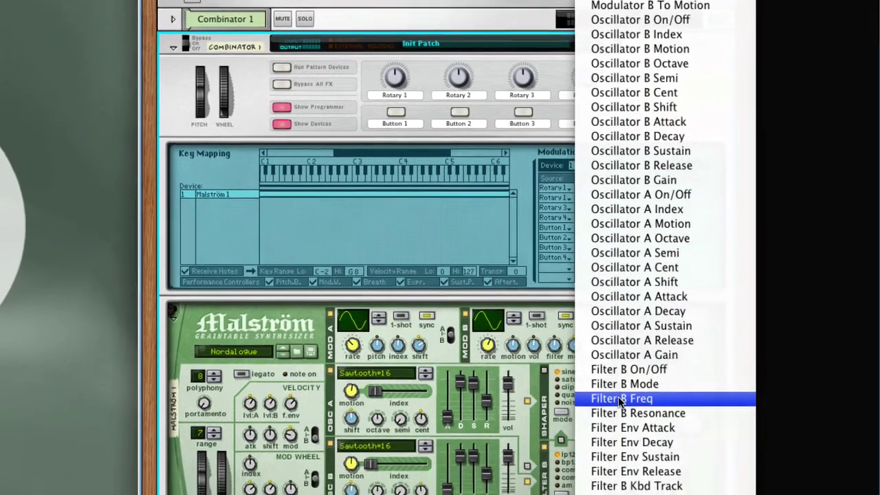
Target the second Rotary 1 row at Filter B Freq and turn Rotary 1 up to 79
click(621, 399)
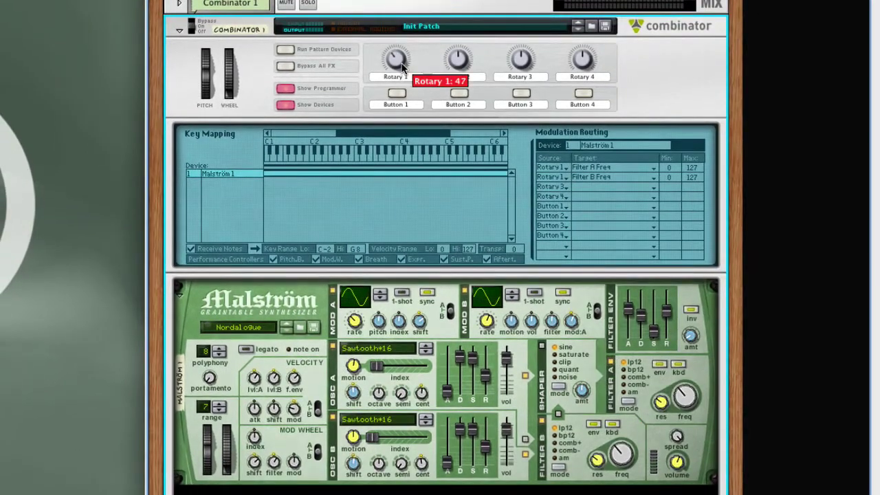
mouse_move(403, 63)
mouse_down()
mouse_move(406, 48)
mouse_move(403, 68)
mouse_up()
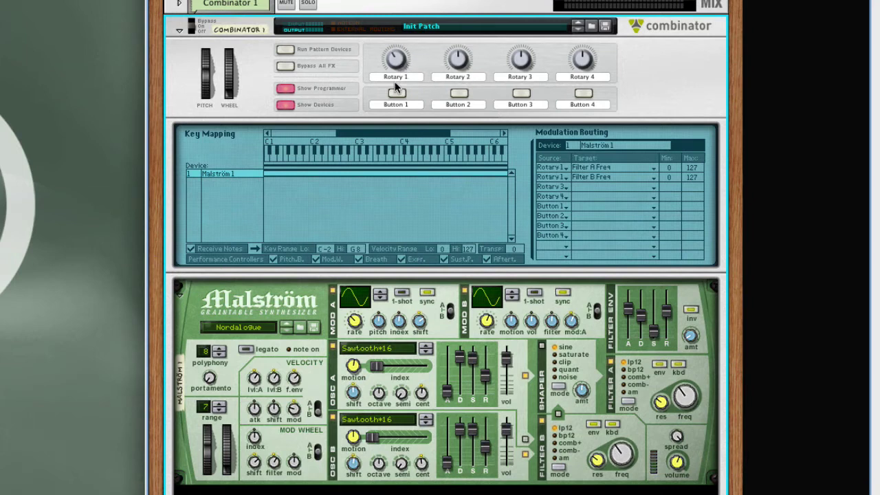
Label the Rotary 1 knob 'Filter Frequency'
double_click(396, 77)
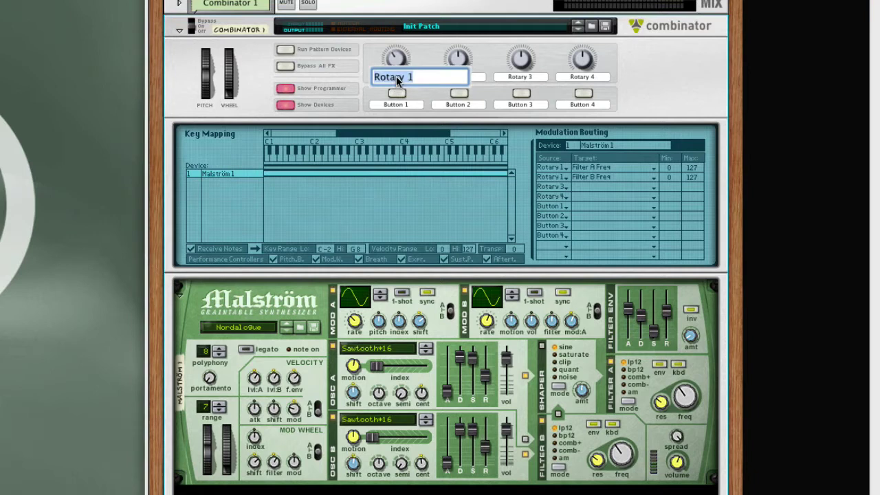
text(Filter Frequency)
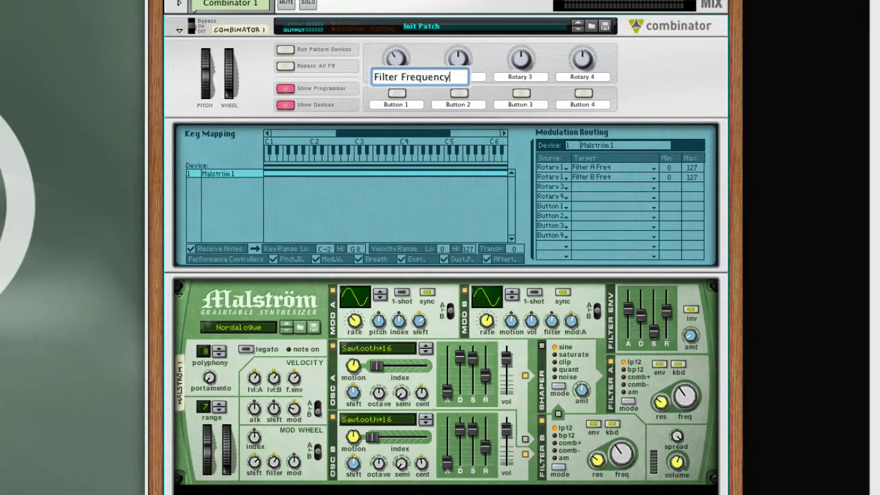
key(Return)
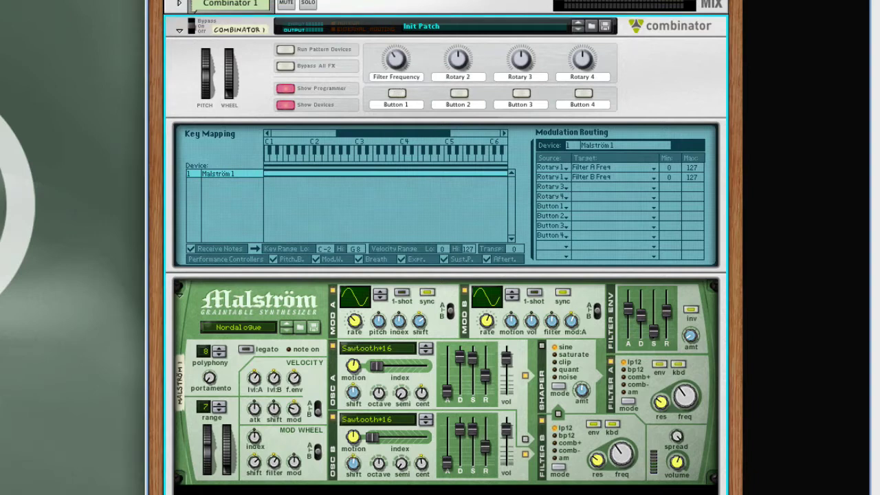
Set the sources of routing rows 3 and 4 to Rotary 2
click(557, 187)
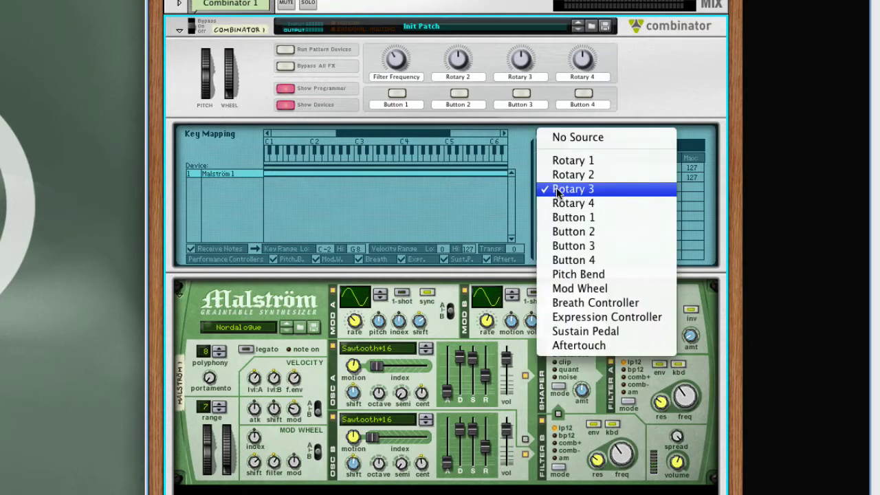
click(573, 201)
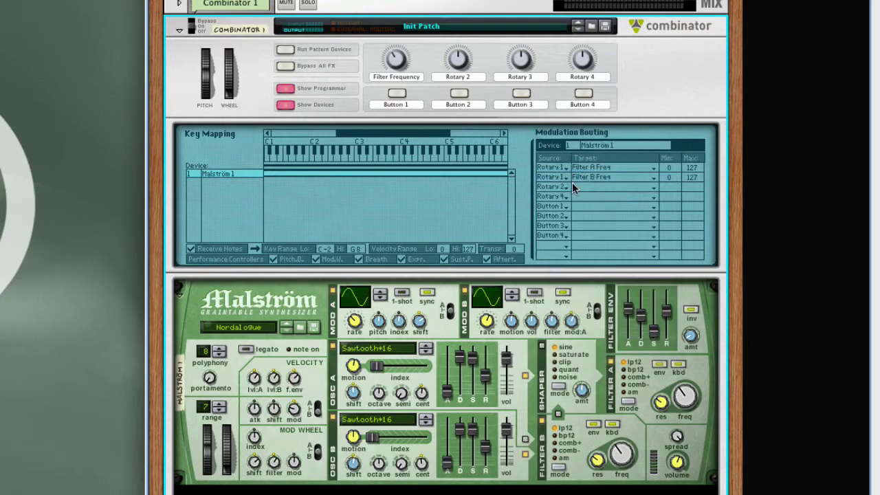
click(559, 198)
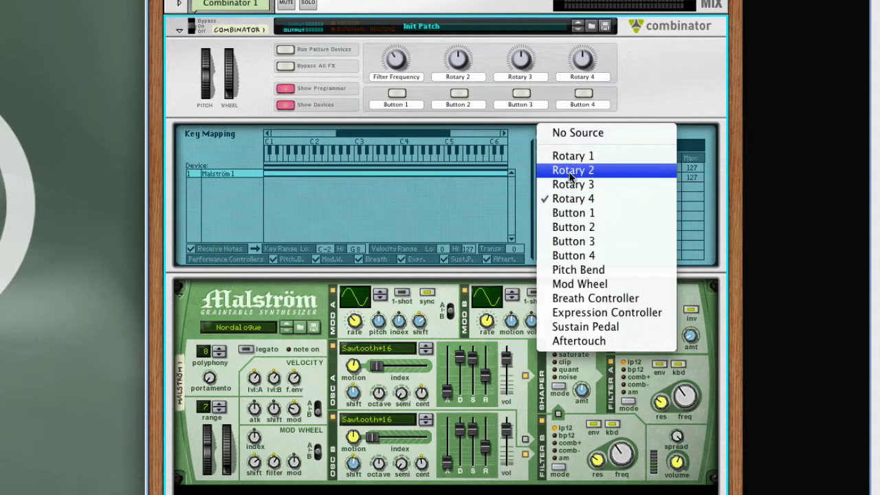
click(572, 170)
Target the Rotary 2 rows at Filter B Resonance and Filter A Resonance, then test the knob
click(592, 185)
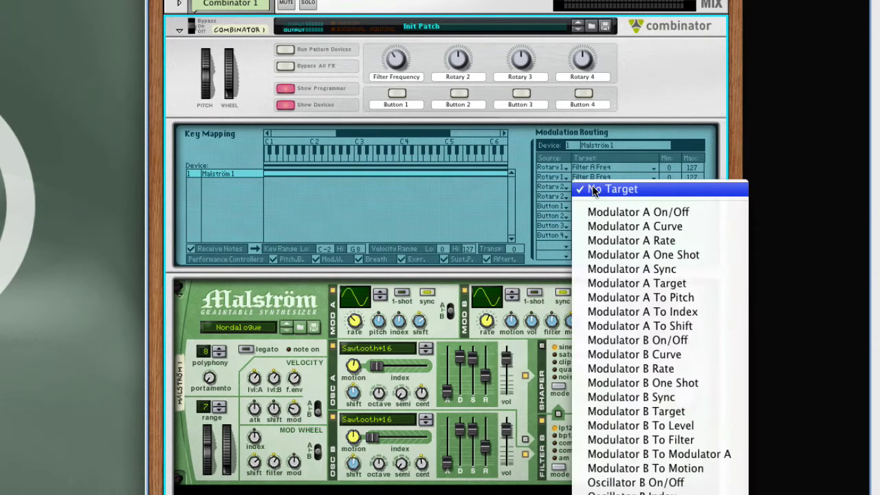
scroll(605, 255, down, 10)
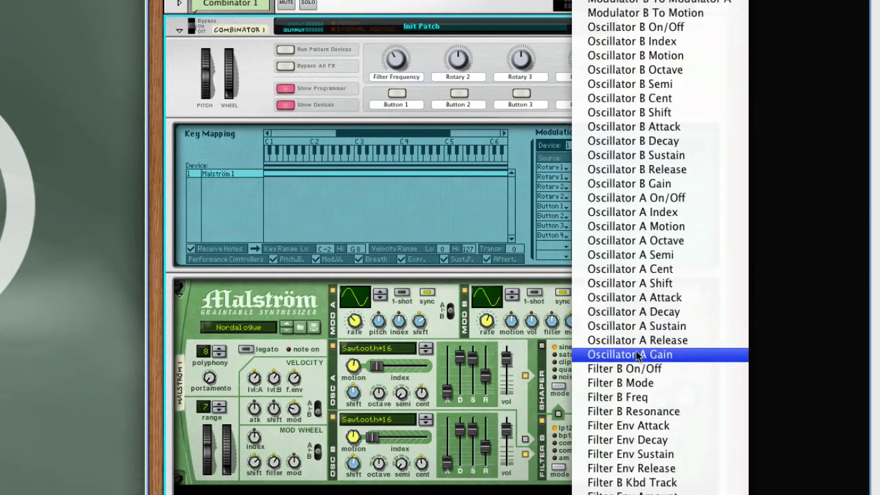
click(631, 411)
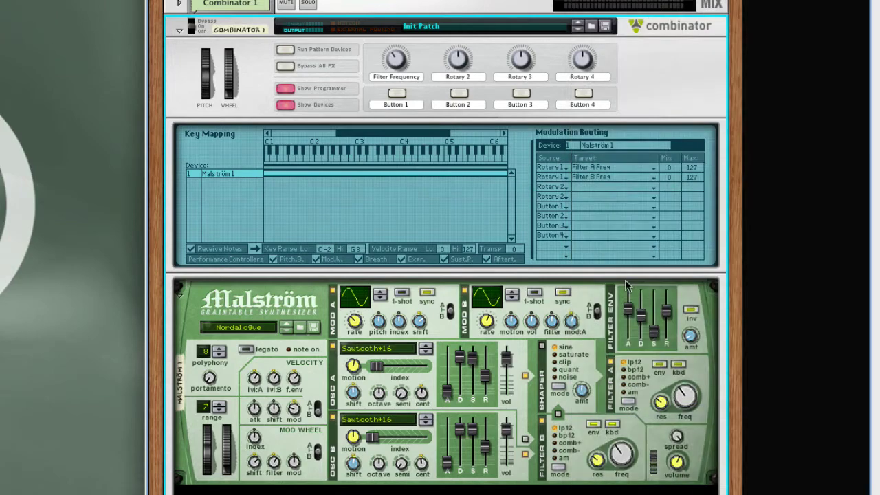
click(589, 197)
scroll(589, 198, down, 15)
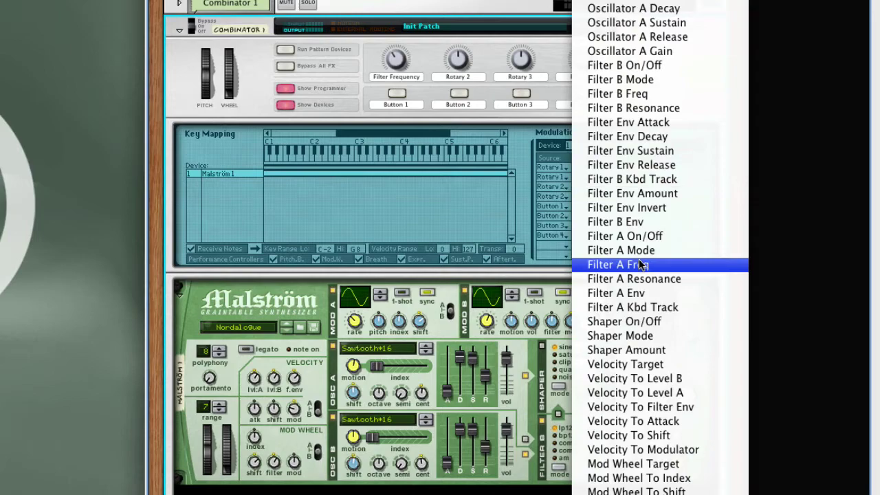
click(639, 280)
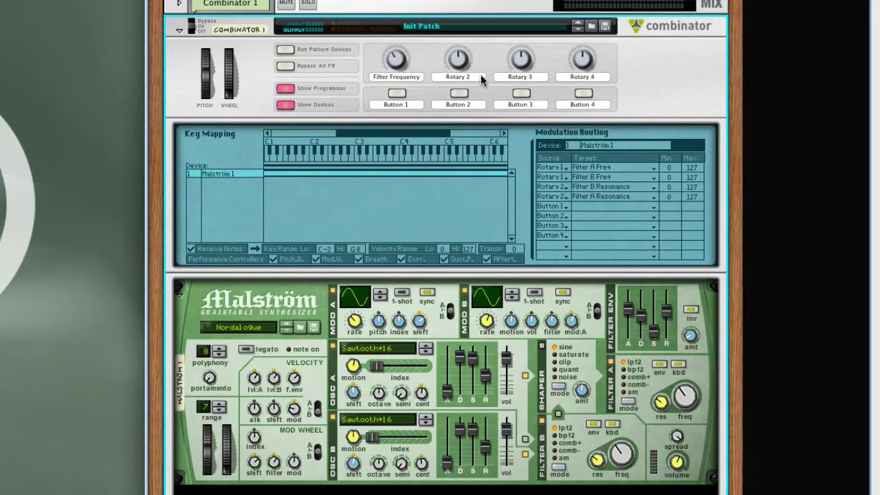
drag(481, 74, 481, 60)
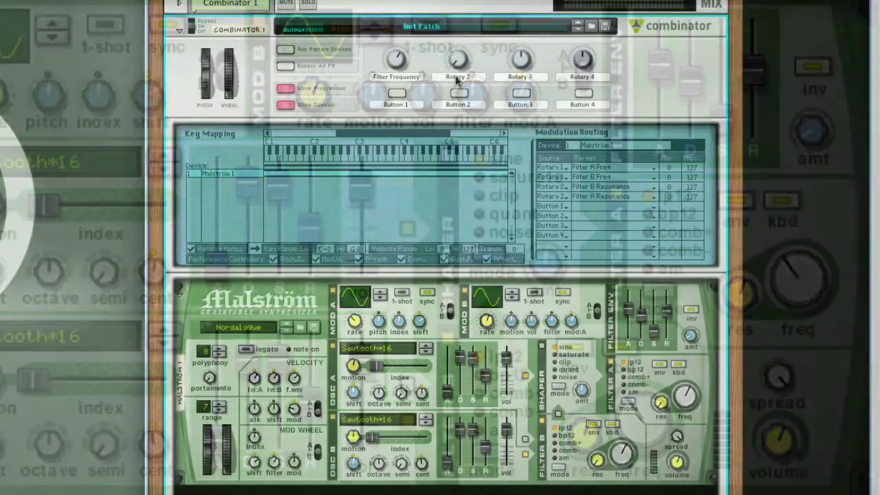
Rename the second rotary knob to 'Resonance'
double_click(456, 77)
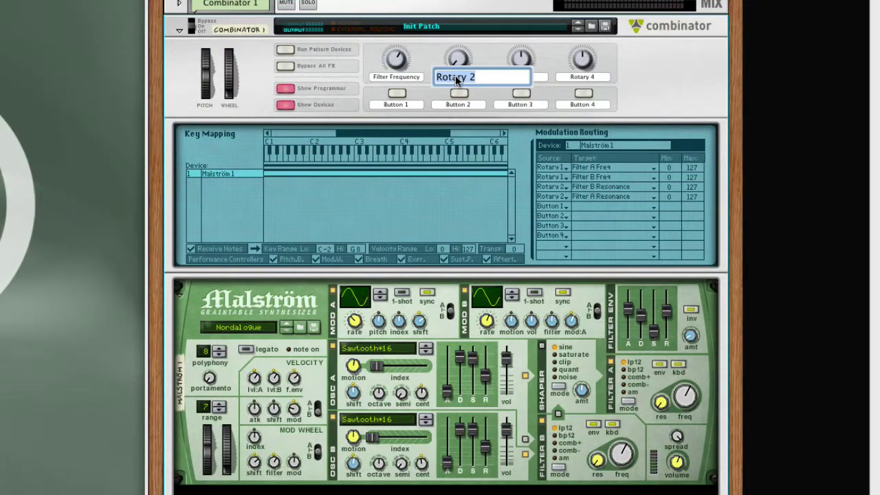
text(Resonance)
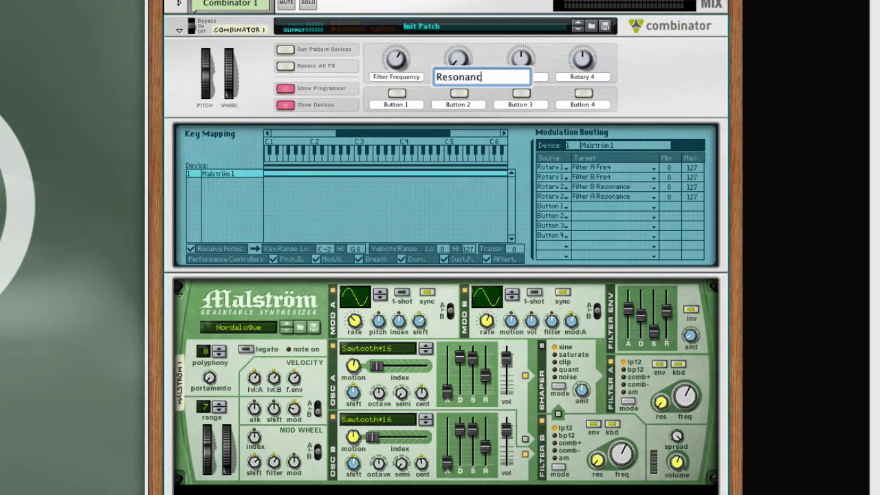
key(Escape)
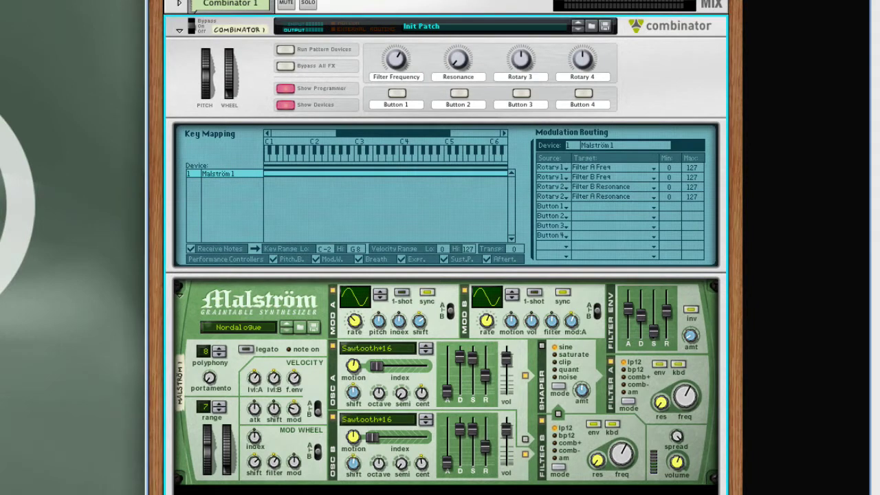
Source two routing rows from Rotary 3 and target them at the filter modes, including Filter B Mode
click(562, 207)
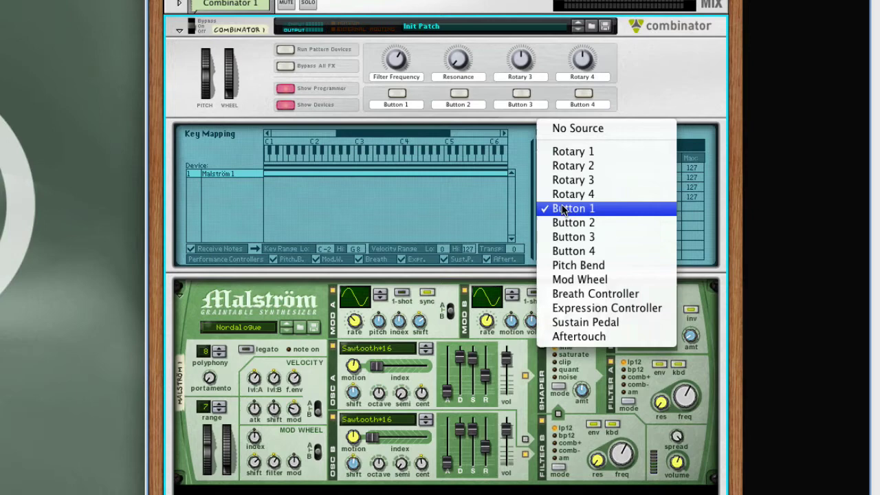
click(574, 181)
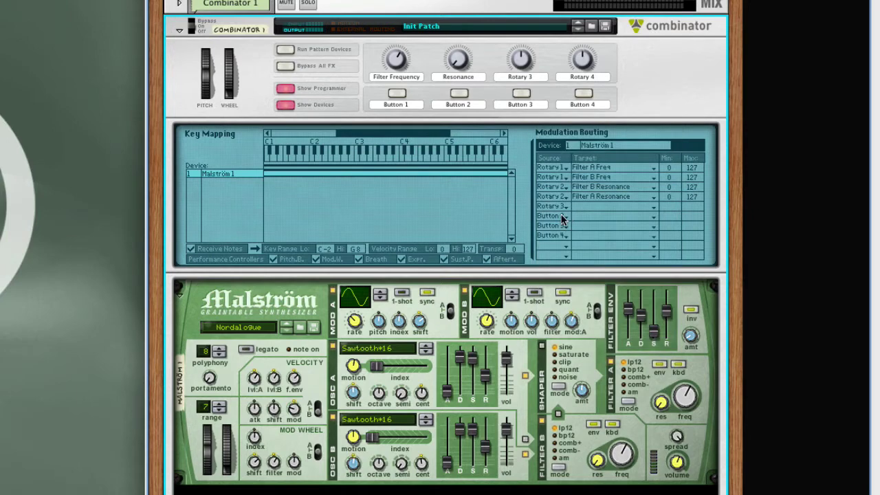
click(563, 217)
click(585, 174)
click(587, 207)
scroll(619, 206, down, 10)
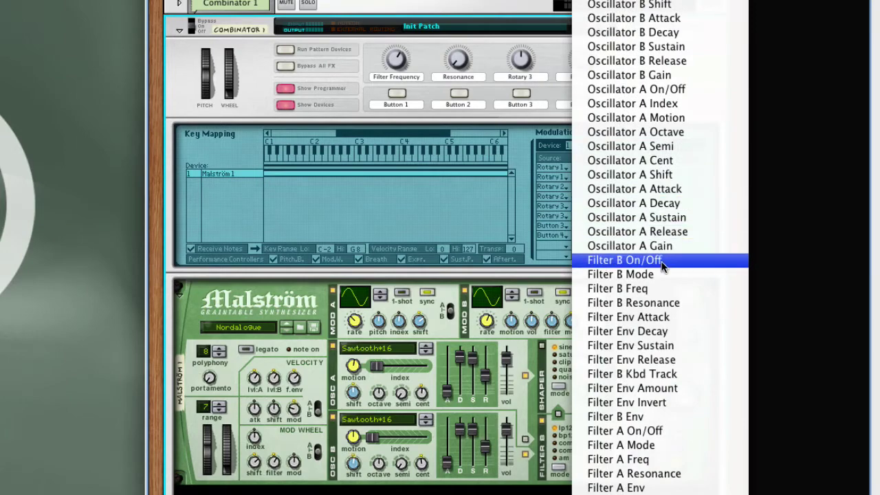
click(665, 273)
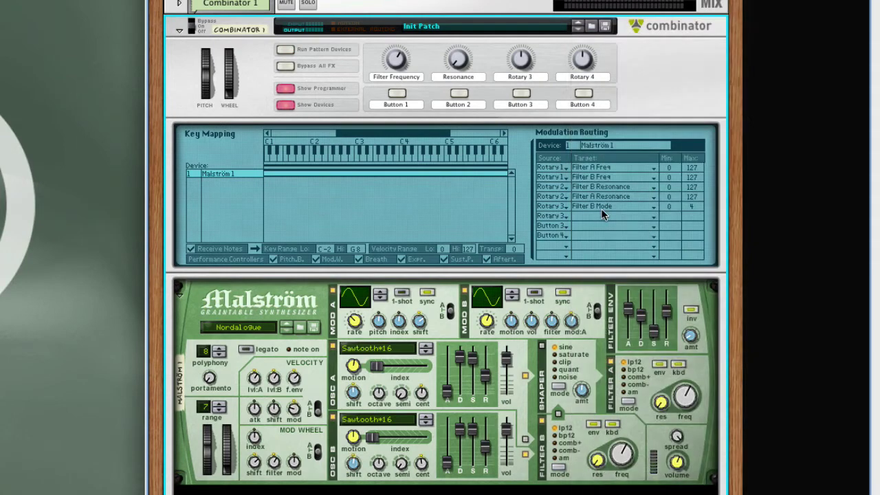
Rename the third rotary knob to 'Mode'
double_click(512, 77)
text(Mode)
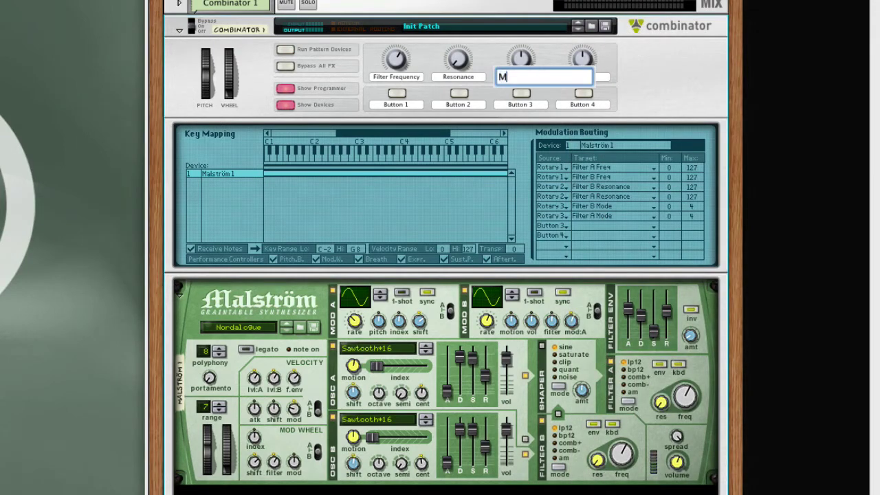
key(Return)
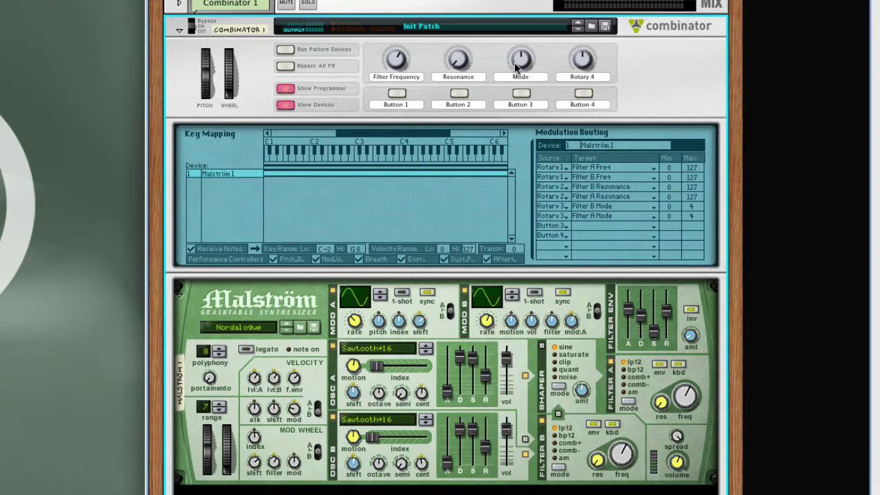
Sweep the Mode knob to 61 and the Resonance knob to 89 to audition the filter
mouse_move(515, 62)
mouse_down()
mouse_move(511, 86)
mouse_move(523, 33)
mouse_move(527, 67)
mouse_up()
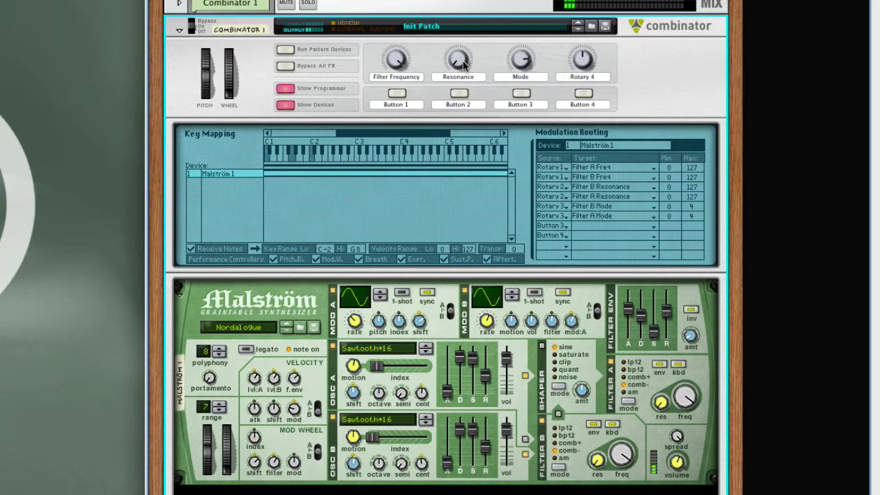
drag(464, 64, 464, 25)
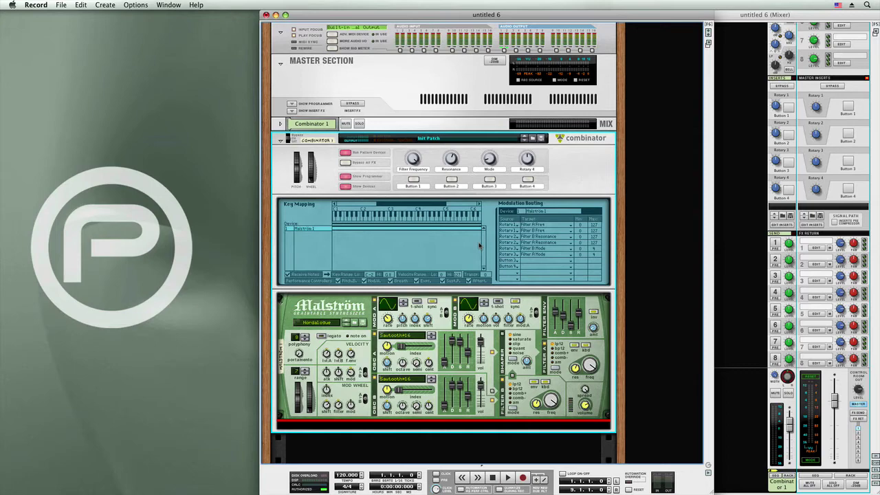
Add a Matrix Pattern Sequencer below the Malström from its Create menu
scroll(432, 368, down, 3)
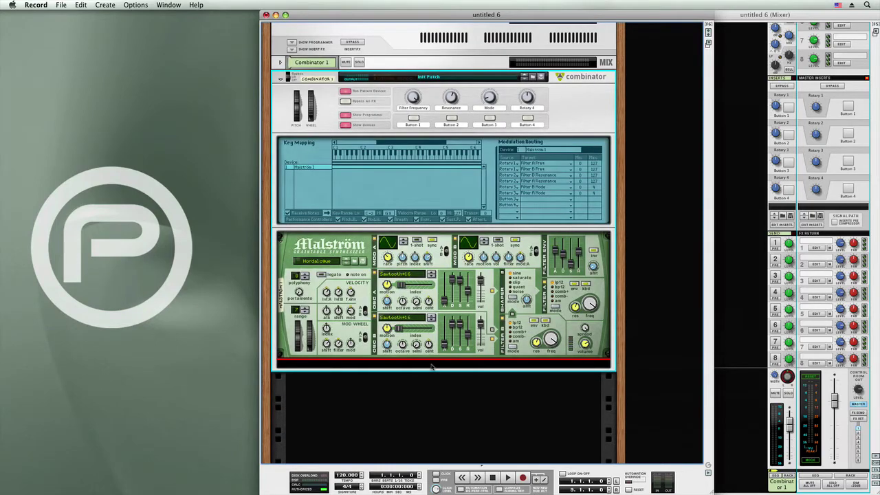
key(shift)
right_click(432, 368)
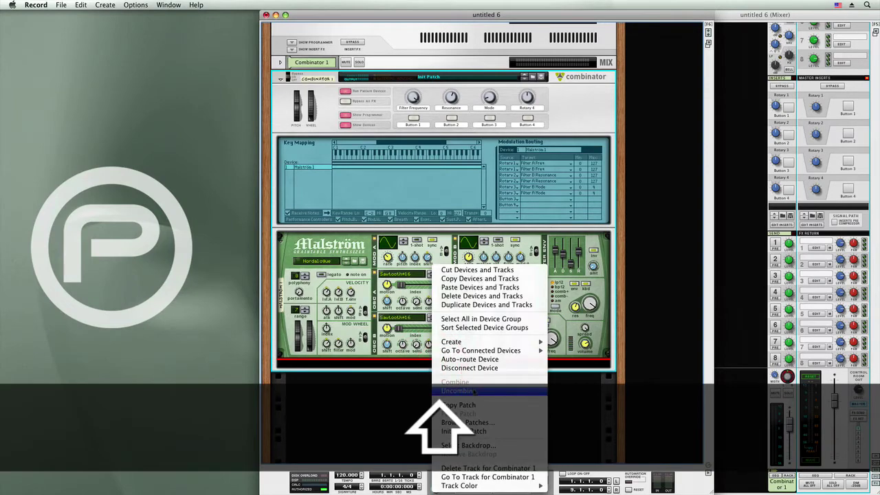
mouse_move(473, 347)
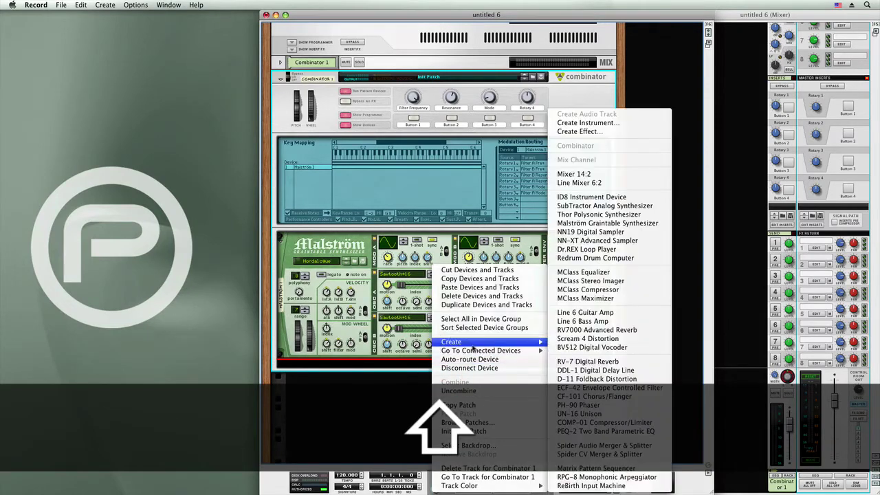
click(596, 468)
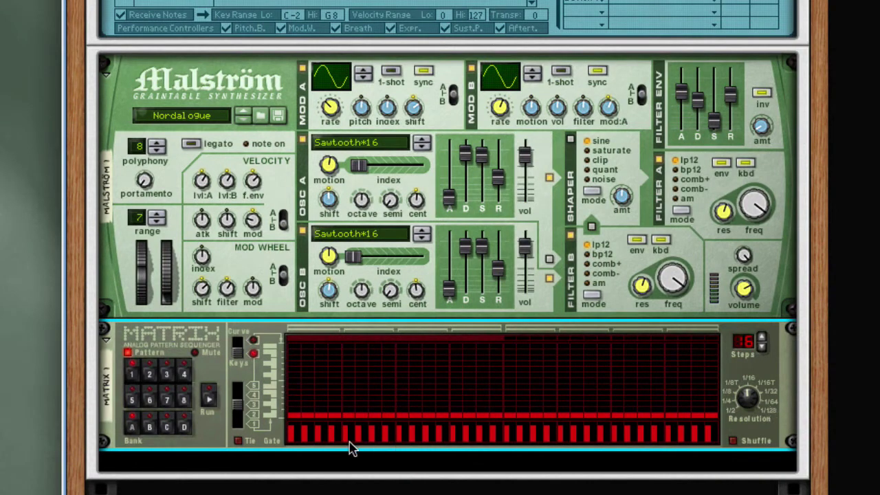
Clear the Matrix gates on steps 2, 4 and 6
click(306, 438)
click(333, 436)
click(358, 436)
Set the filter envelope attack to 0, shorten its release, and turn off inversion
drag(683, 96, 684, 137)
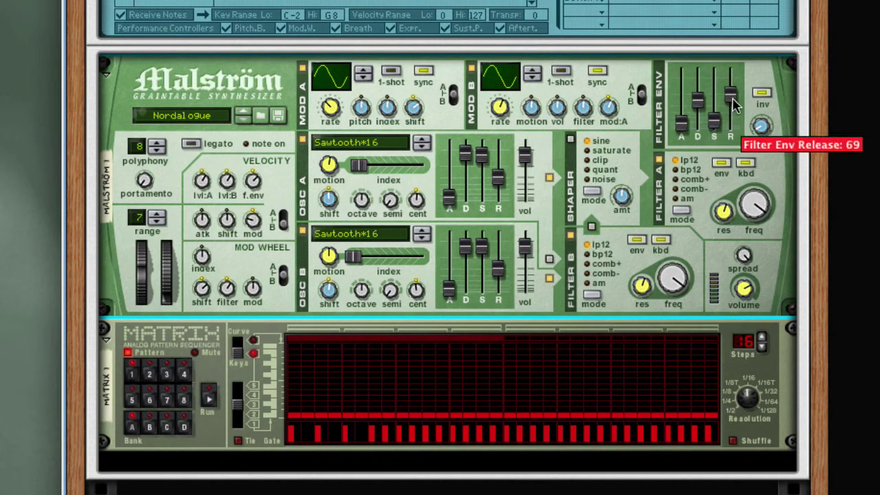
drag(731, 100, 771, 132)
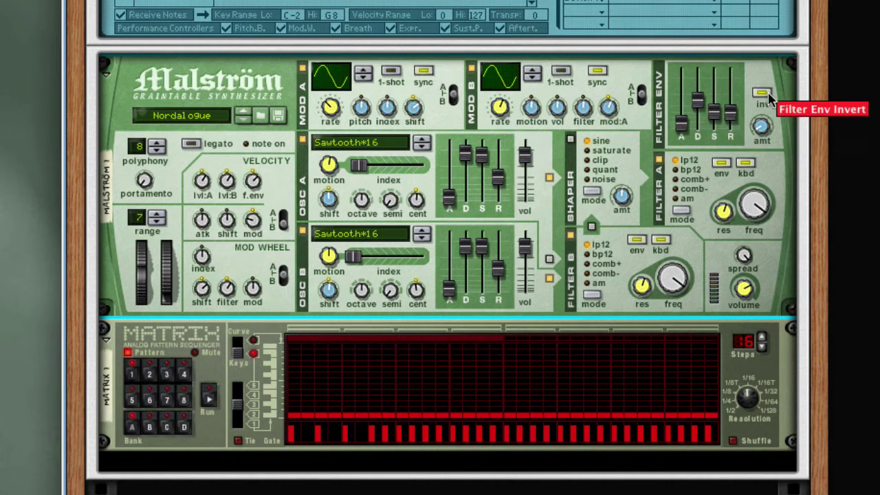
click(764, 94)
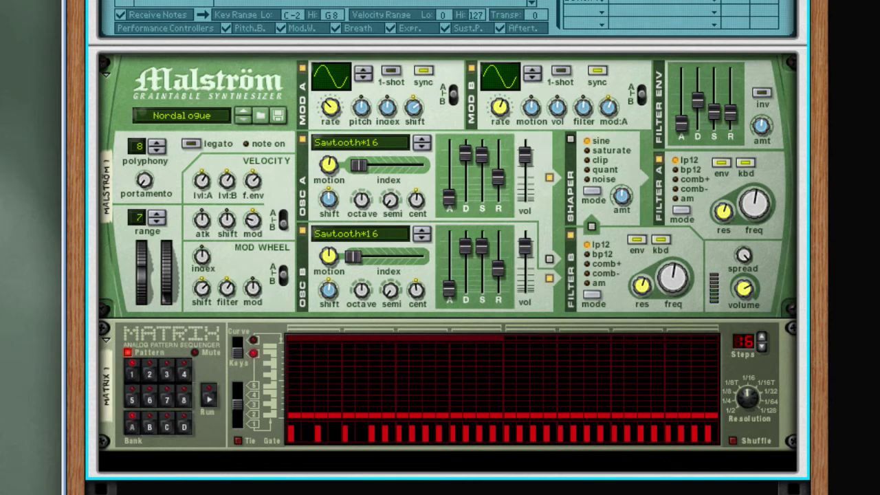
Start the Matrix sequencer running its 16-step, 1/16 gate pattern
click(209, 398)
Raise the Matrix gate on the first step and draw taller gates across steps 3 and 4
click(150, 374)
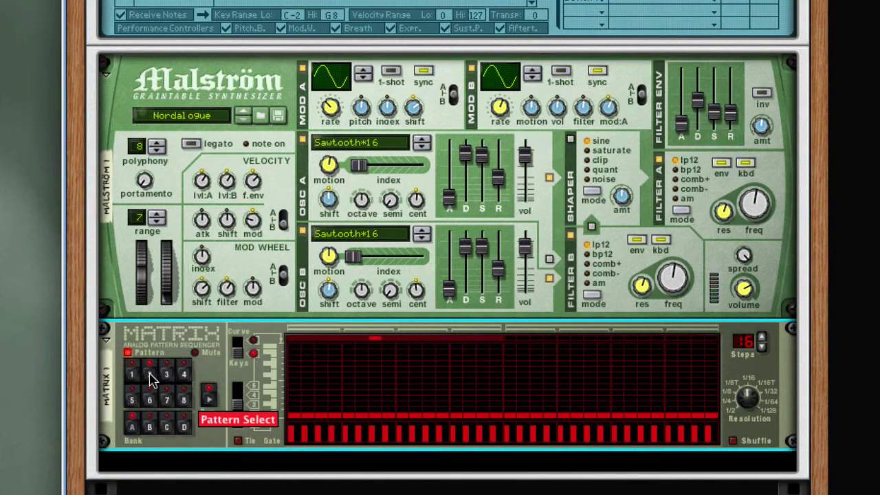
click(298, 429)
mouse_move(298, 430)
mouse_down()
mouse_move(477, 421)
mouse_move(442, 435)
mouse_up()
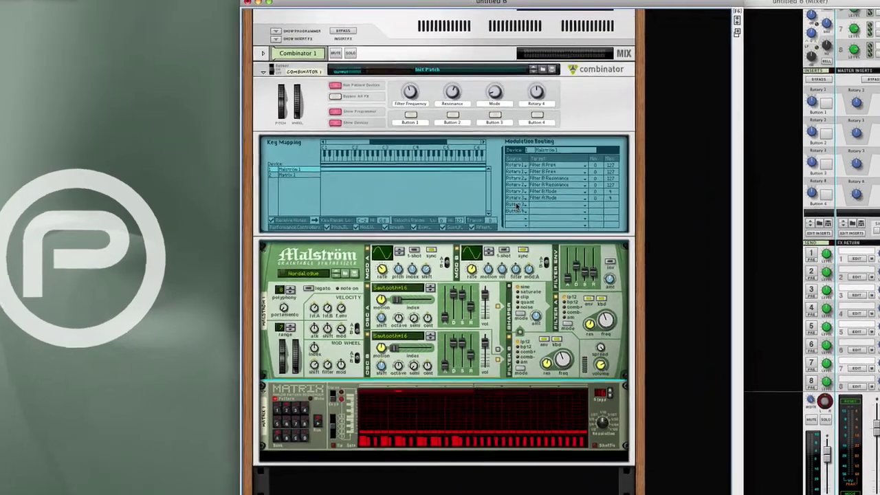
Add a modulation routing row from Rotary 4 to the Malström's Filter Env Amount
click(509, 200)
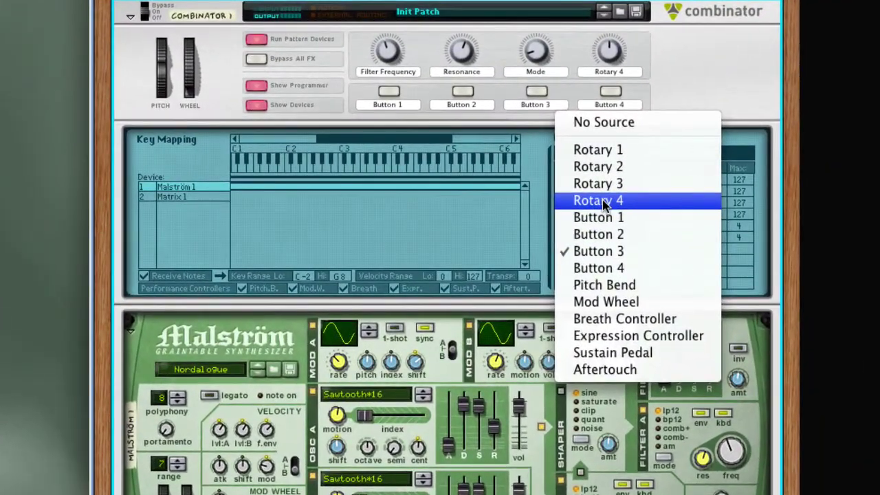
click(598, 201)
click(616, 260)
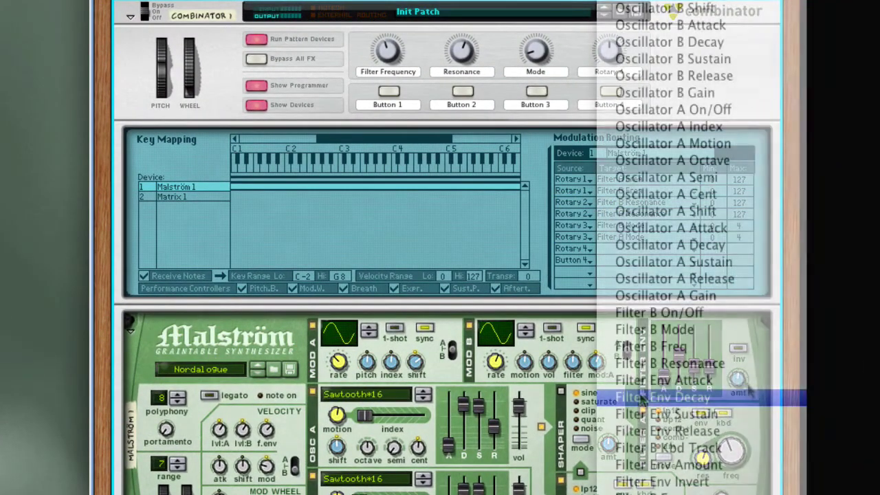
click(660, 465)
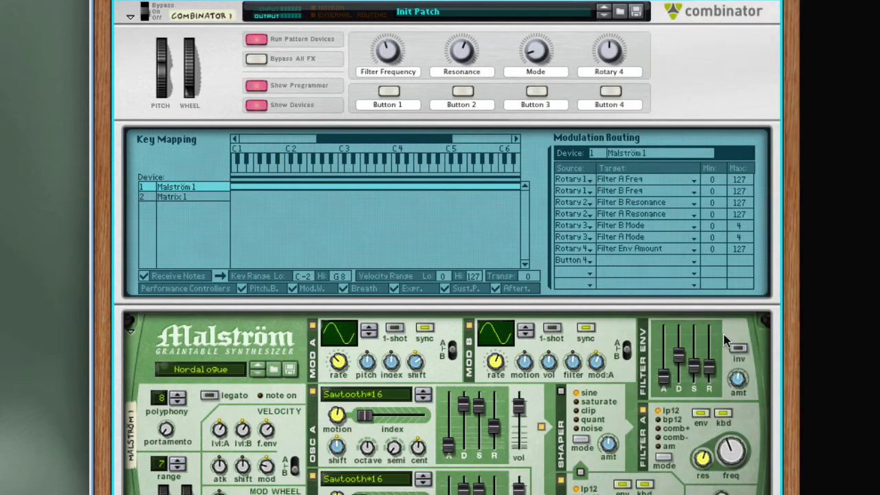
Rename the fourth rotary knob to 'Env Amount'
double_click(609, 72)
text(Env Am)
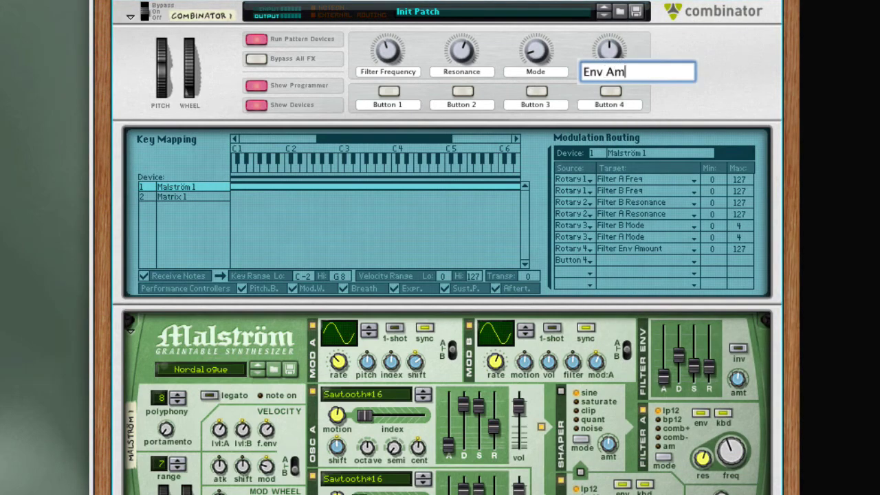
text(ount)
key(Return)
mouse_move(392, 53)
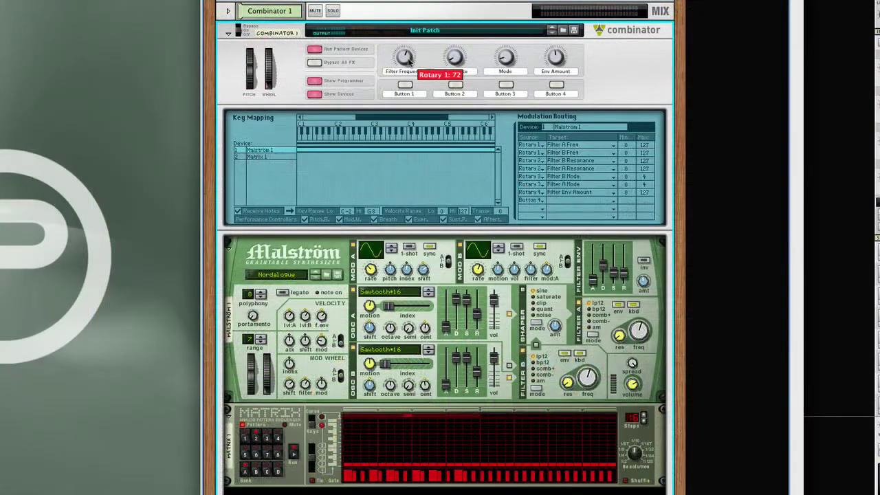